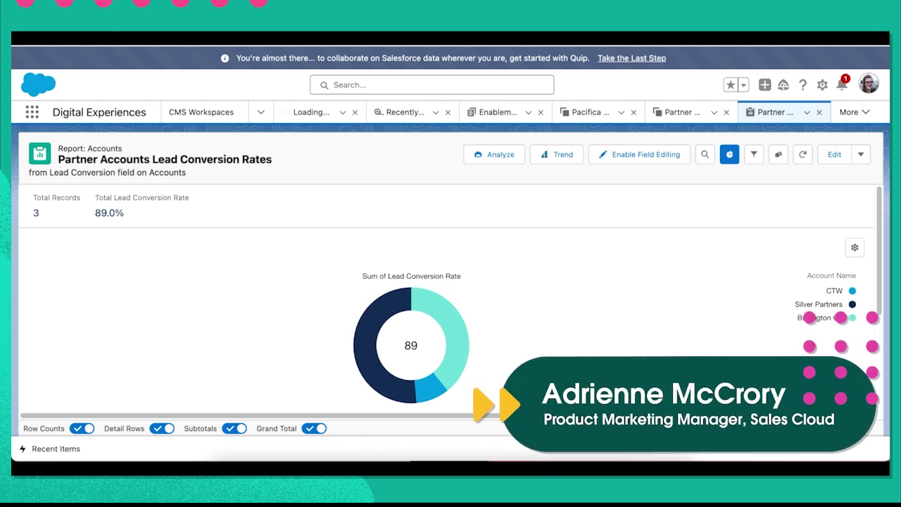
Step: Filter the Partner Accounts Lead Conversion Rates report to the CTW account slice
left_click(433, 399)
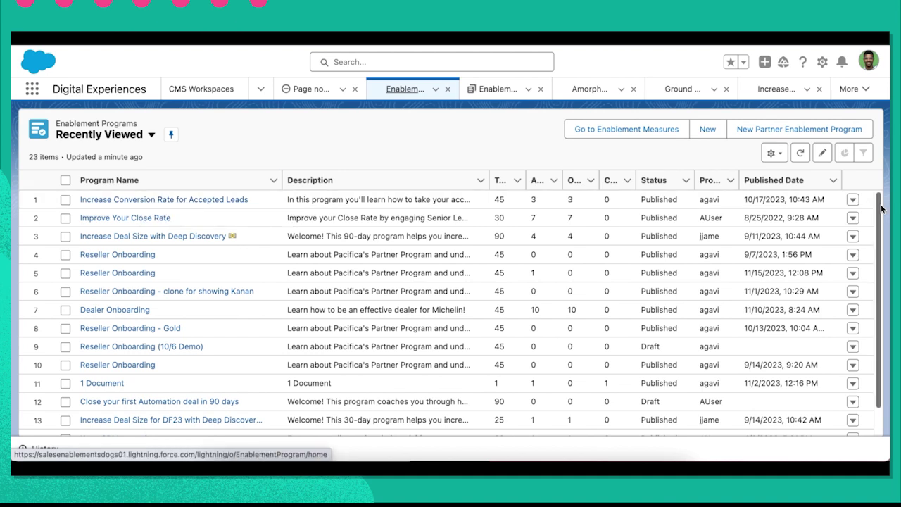
Step: Edit the first program in Program Builder and scroll through its outcome, sections and lessons
left_click(851, 201)
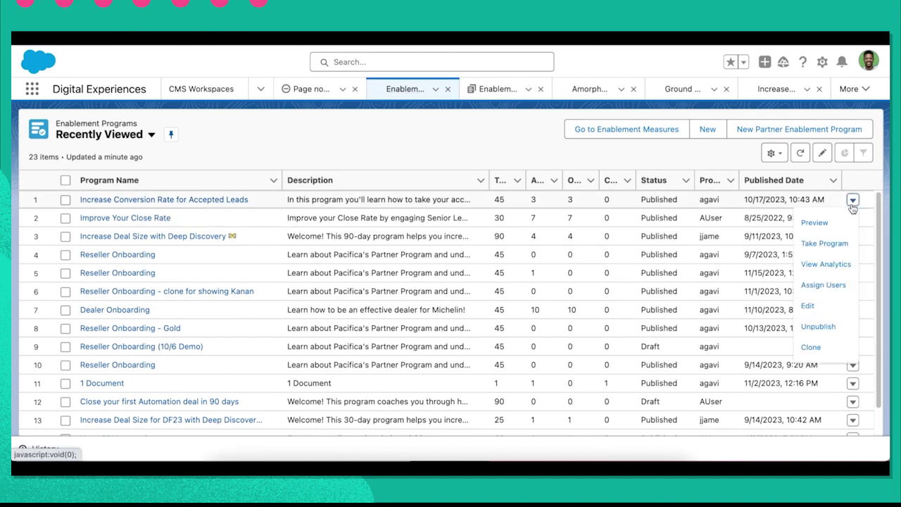
left_click(804, 326)
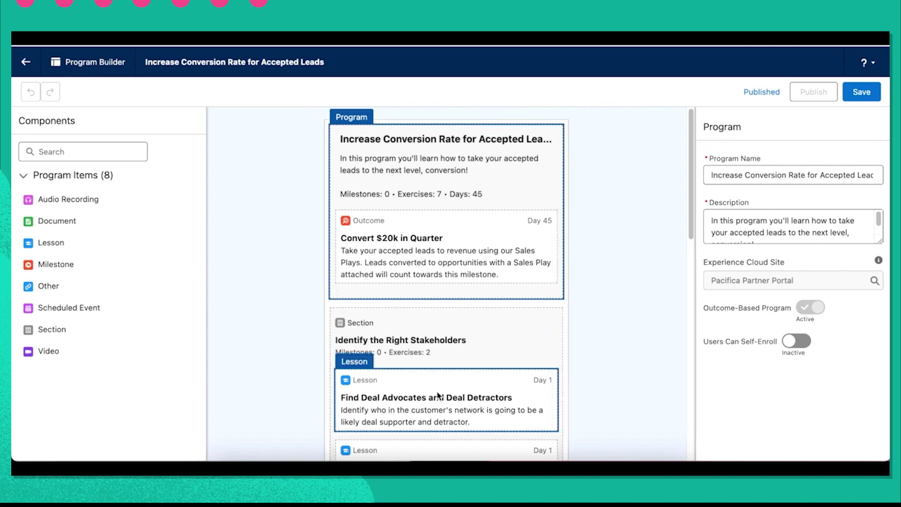
scroll(437, 395, "down", 1)
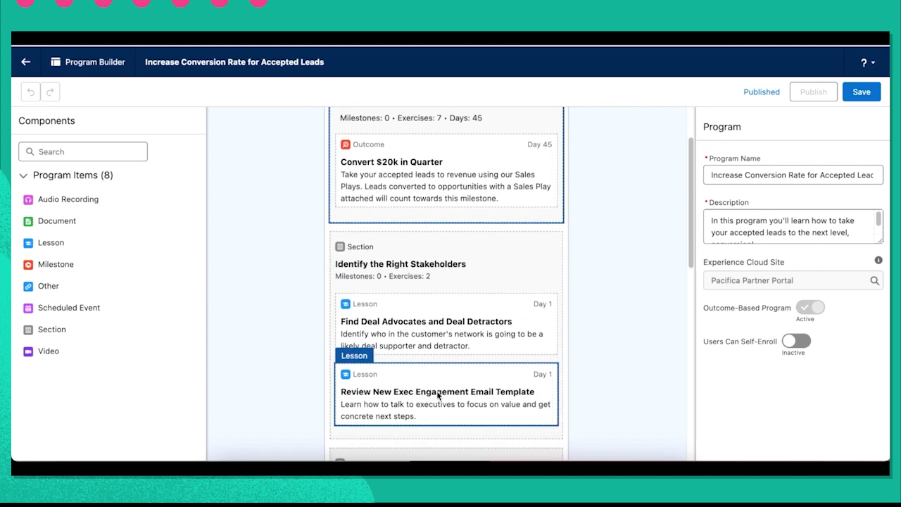
scroll(437, 396, "down", 5)
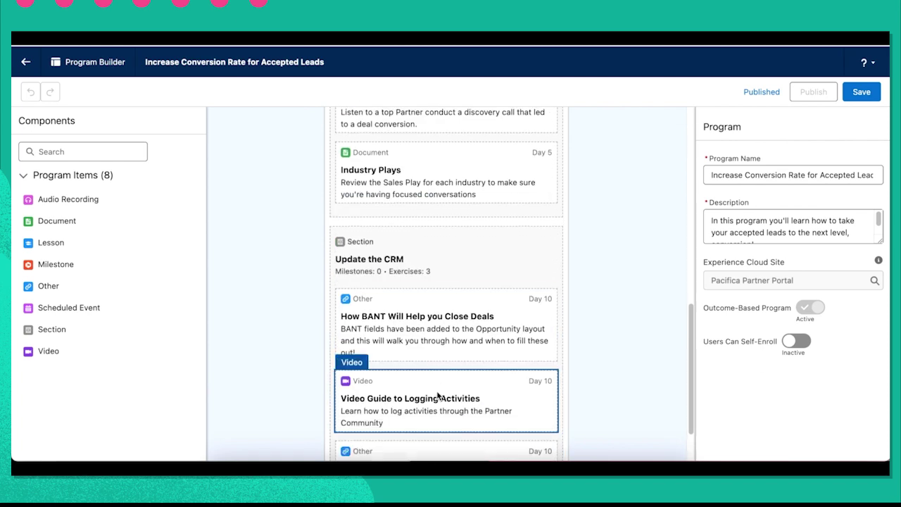
scroll(437, 395, "down", 2)
scroll(422, 402, "up", 10)
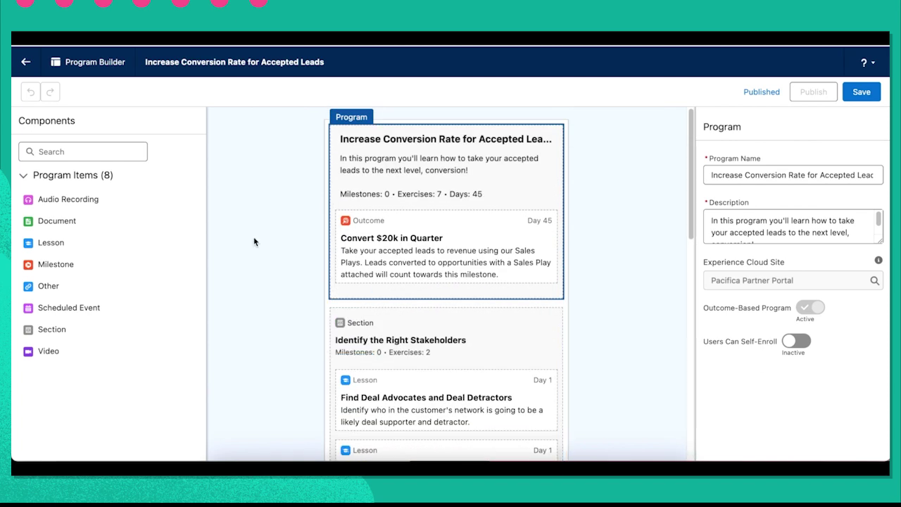
Step: Start assigning users and filter the list to Role Partner Rep and Account CTW
left_click(26, 67)
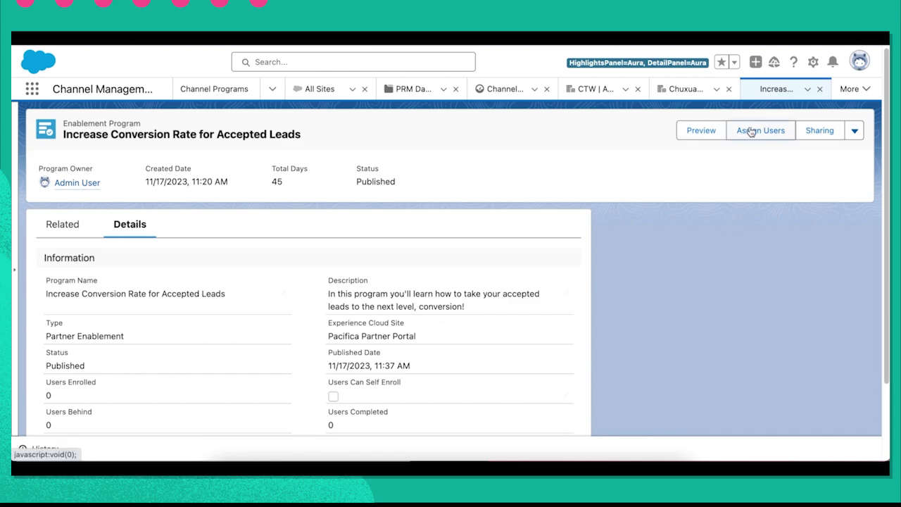
left_click(751, 131)
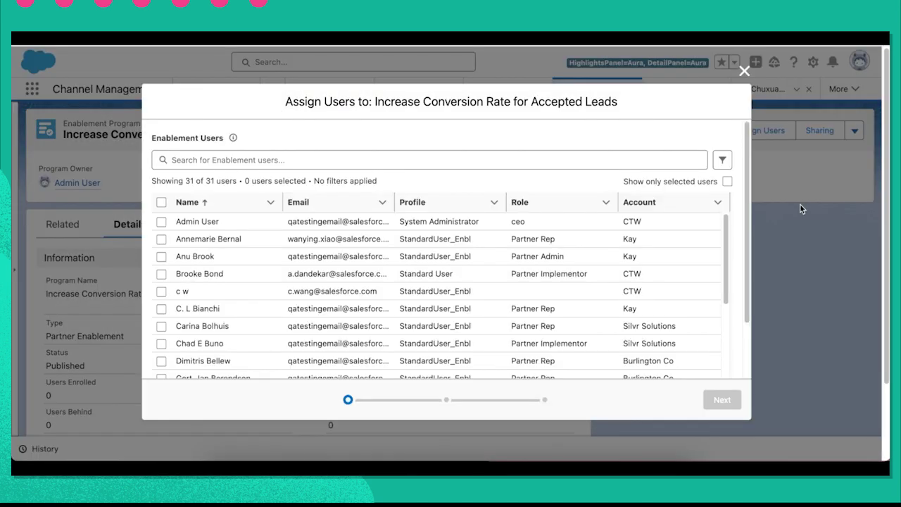
left_click(722, 161)
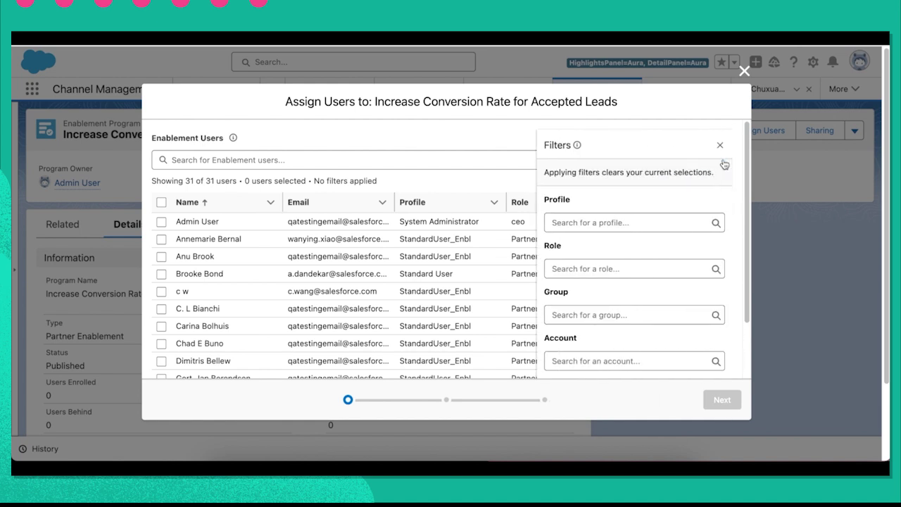
left_click(600, 269)
left_click(597, 292)
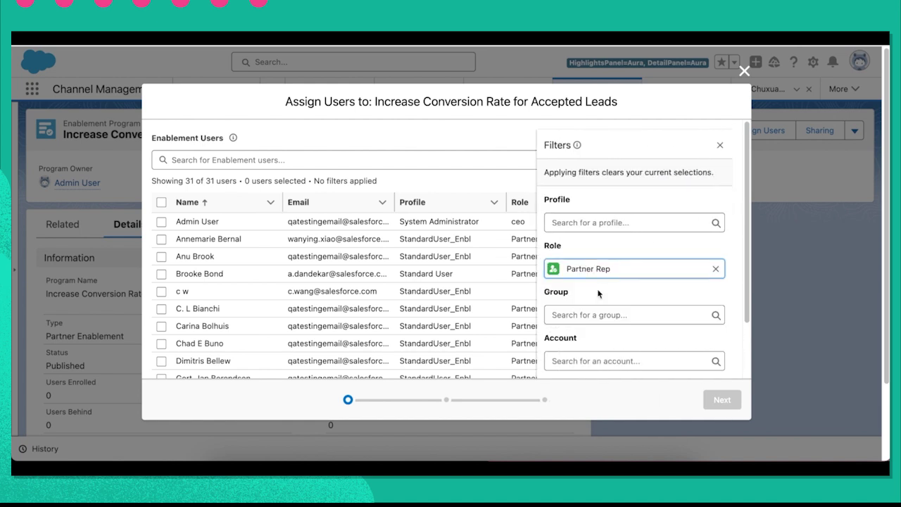
scroll(600, 305, "down", 1)
left_click(574, 352)
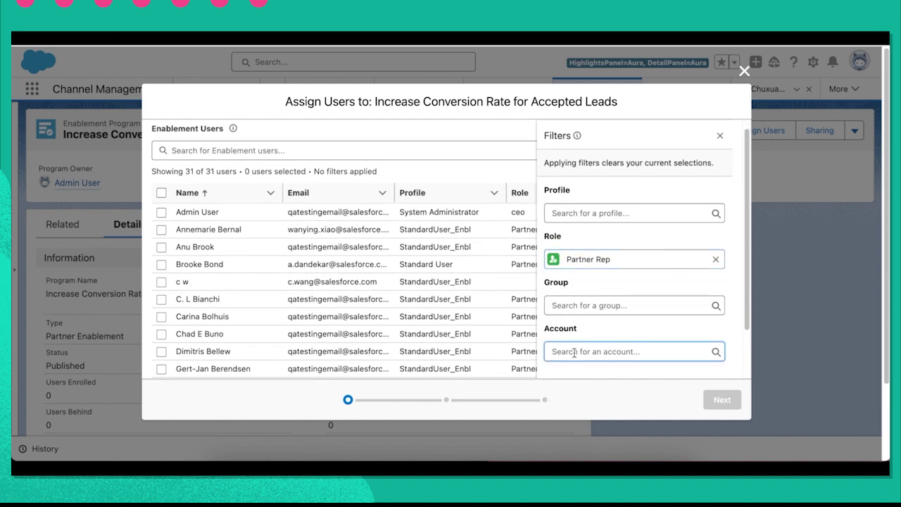
type("ctw")
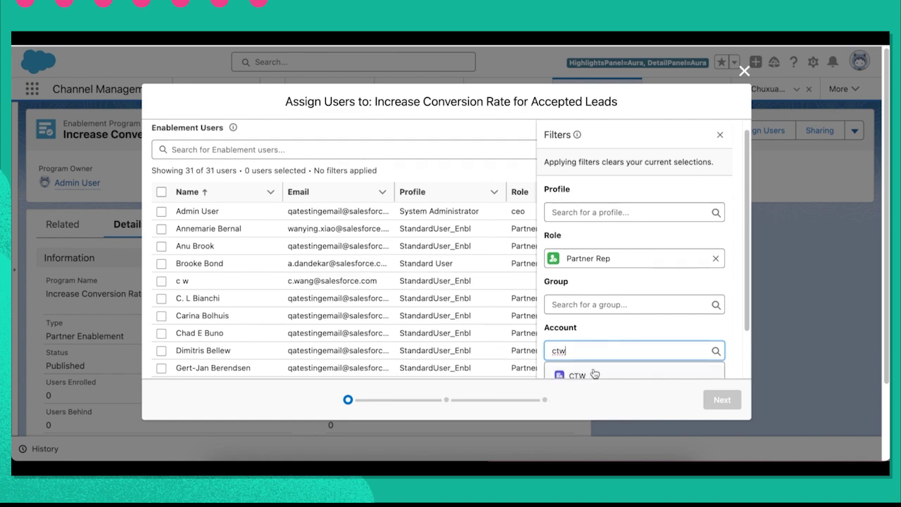
scroll(596, 366, "down", 2)
left_click(611, 326)
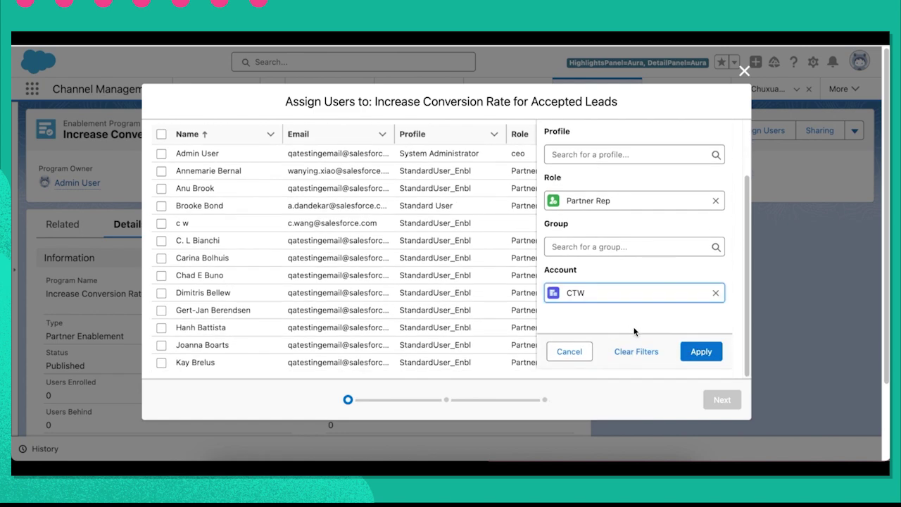
left_click(699, 351)
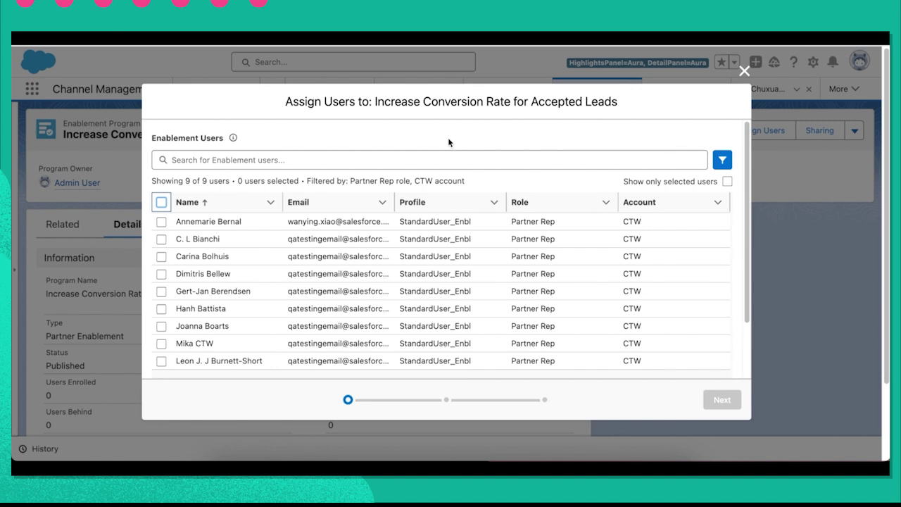
Step: Select all nine filtered users and assign them with a Nov 17, 2023 start date
left_click(161, 202)
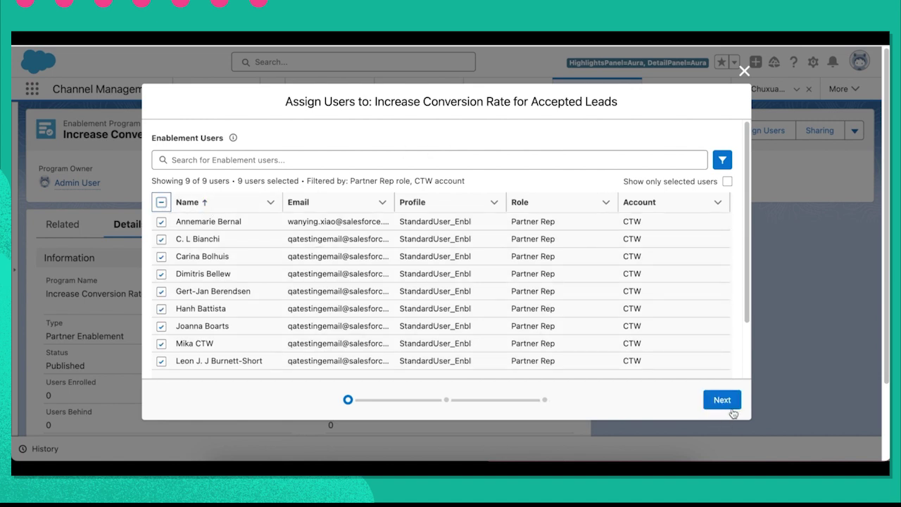
left_click(732, 408)
scroll(236, 364, "down", 2)
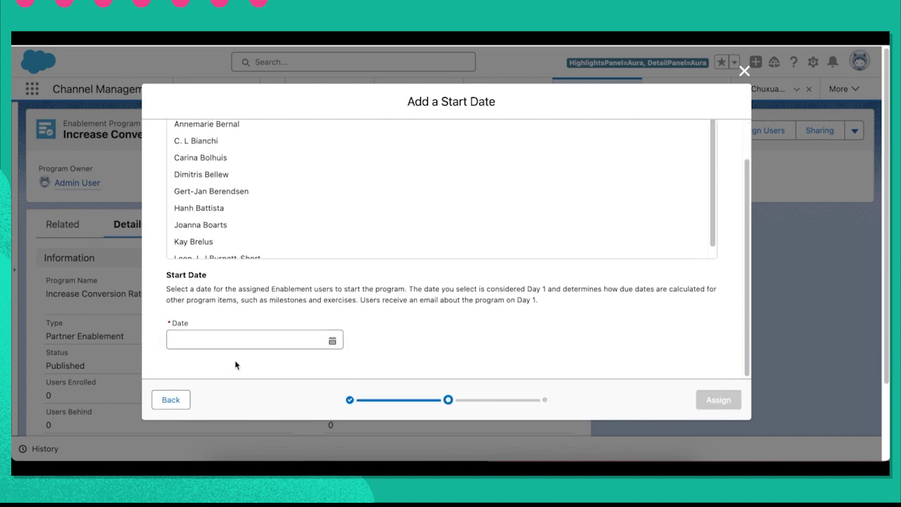
left_click(329, 338)
left_click(306, 225)
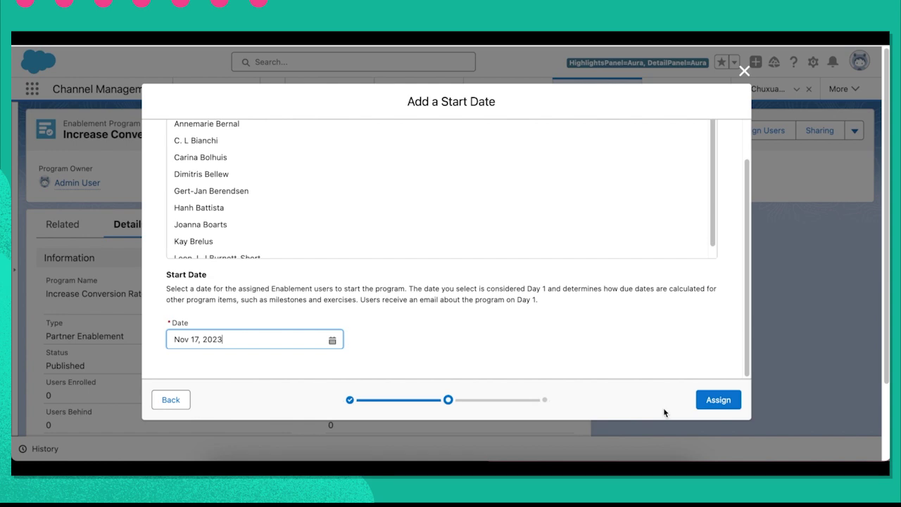
left_click(712, 405)
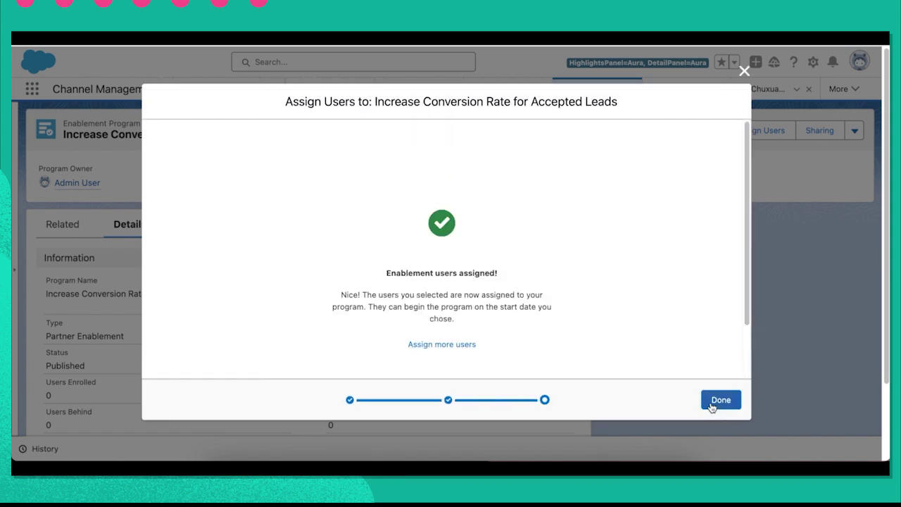
left_click(715, 400)
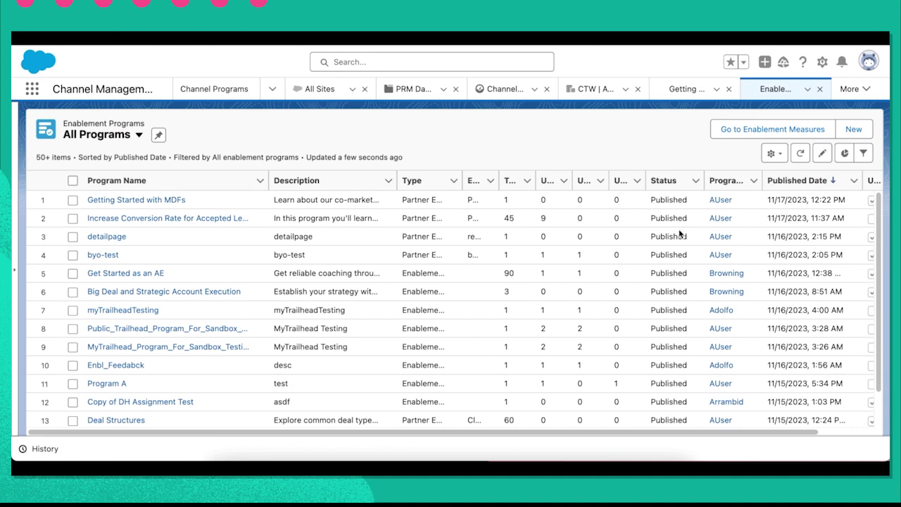
Step: Share the Getting Started with MDFs program read-only with the Gold Partners channel group
left_click(123, 200)
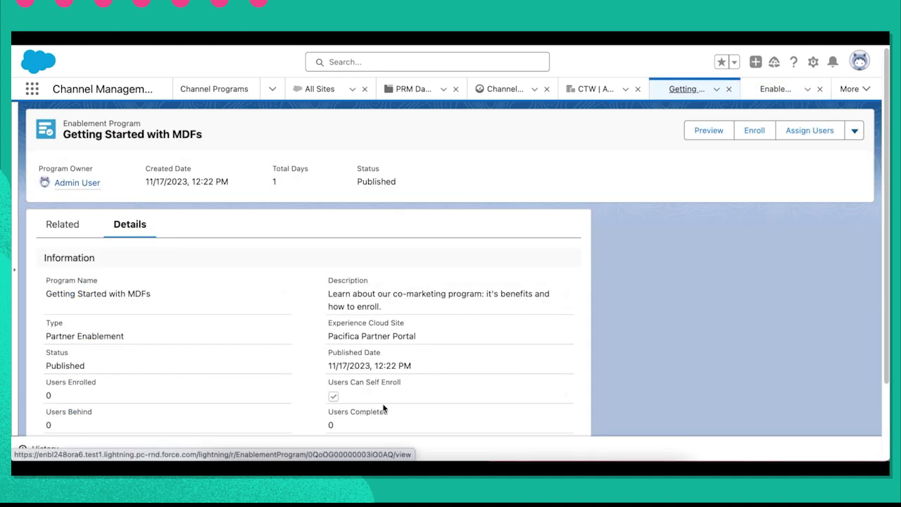
left_click(856, 132)
left_click(819, 155)
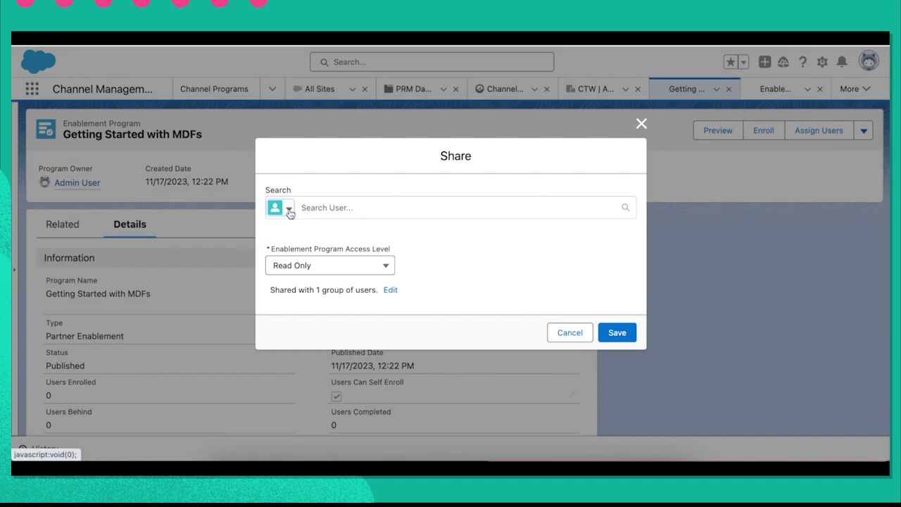
left_click(288, 208)
left_click(348, 124)
left_click(347, 209)
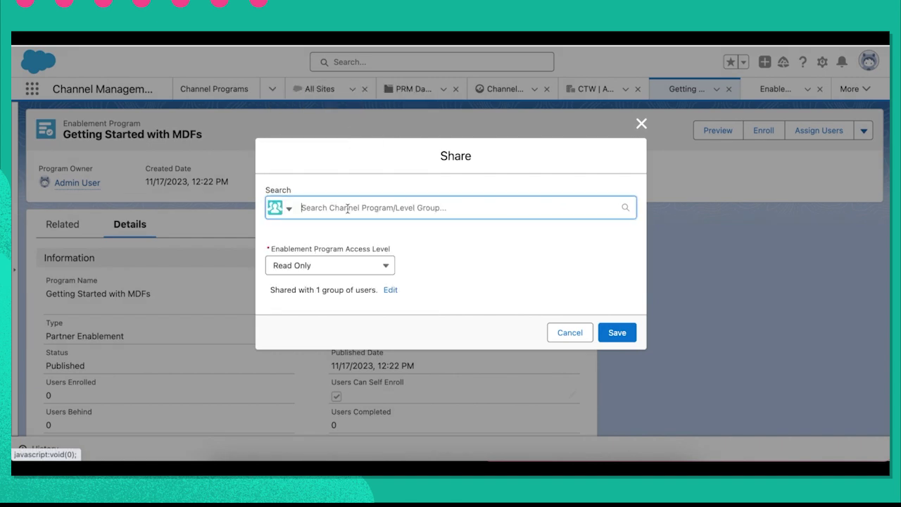
type("gold")
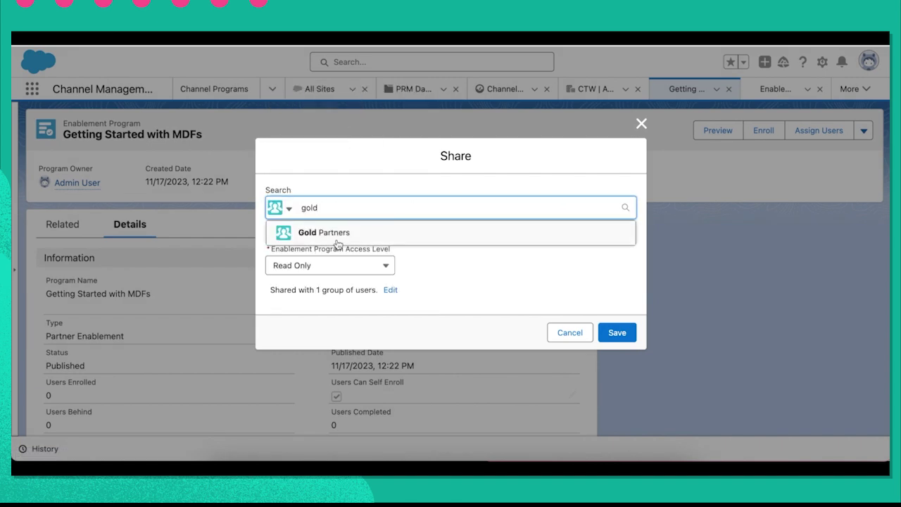
left_click(336, 238)
left_click(616, 347)
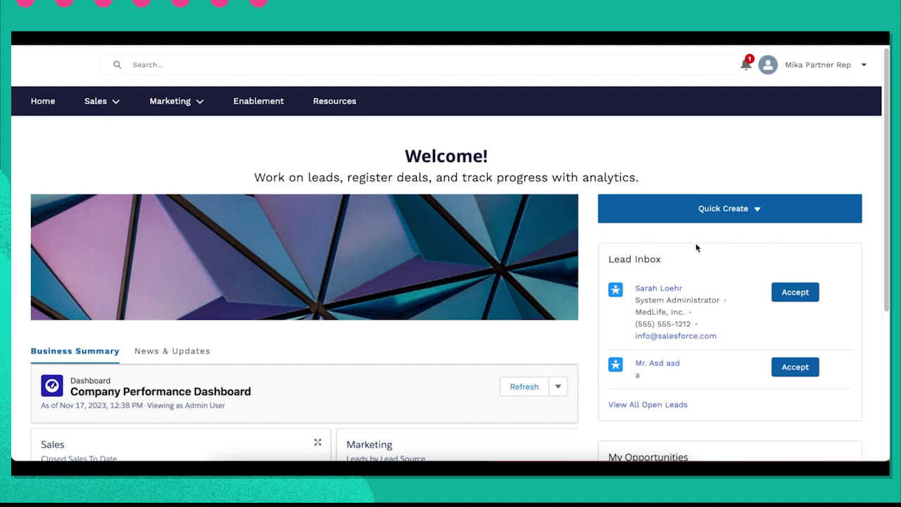
Step: From the partner rep's notifications, open the assigned program and its Find Deal Advocates and Deal Detractors lesson
left_click(746, 64)
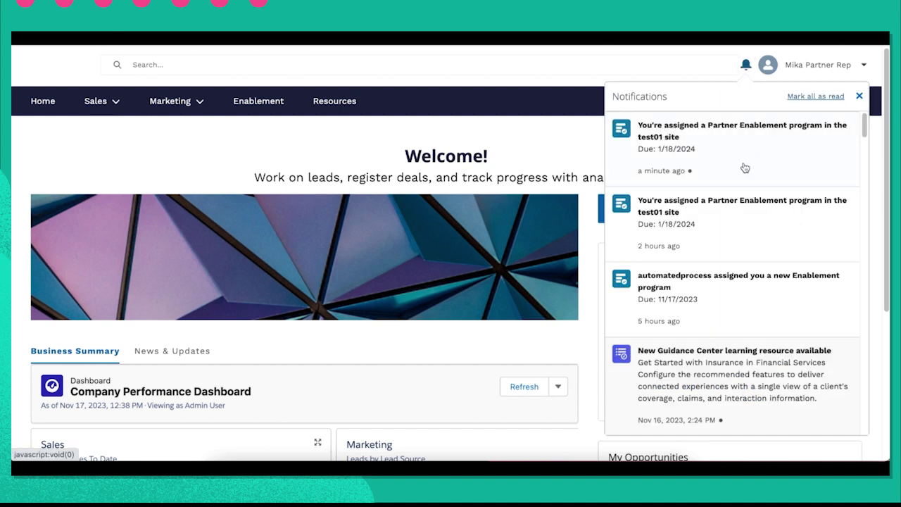
left_click(704, 161)
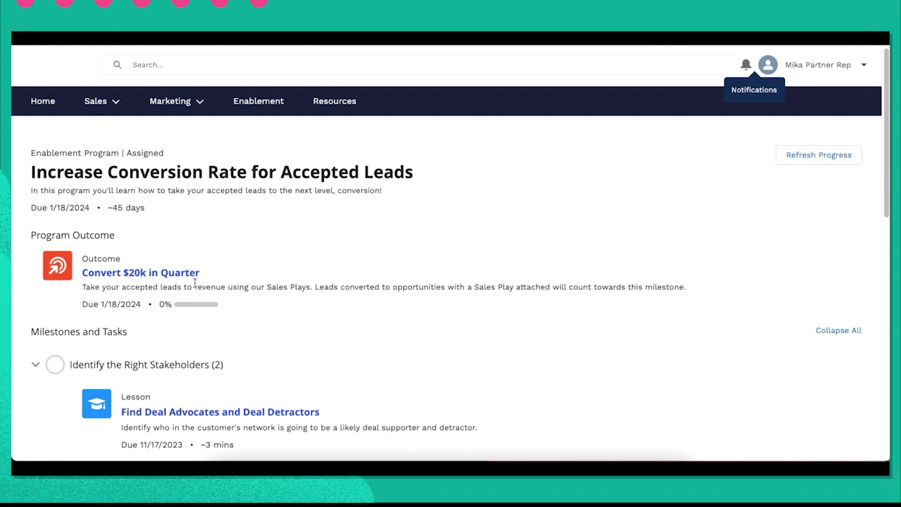
scroll(247, 314, "down", 3)
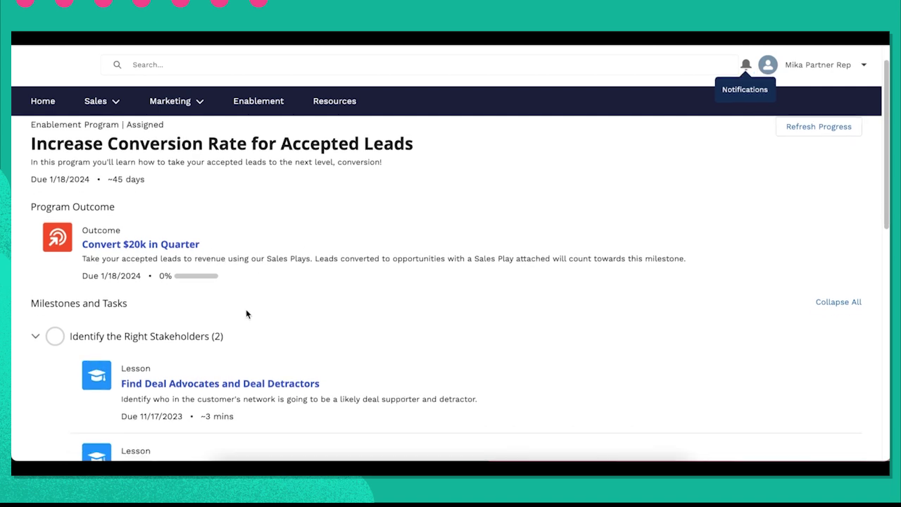
scroll(320, 348, "down", 6)
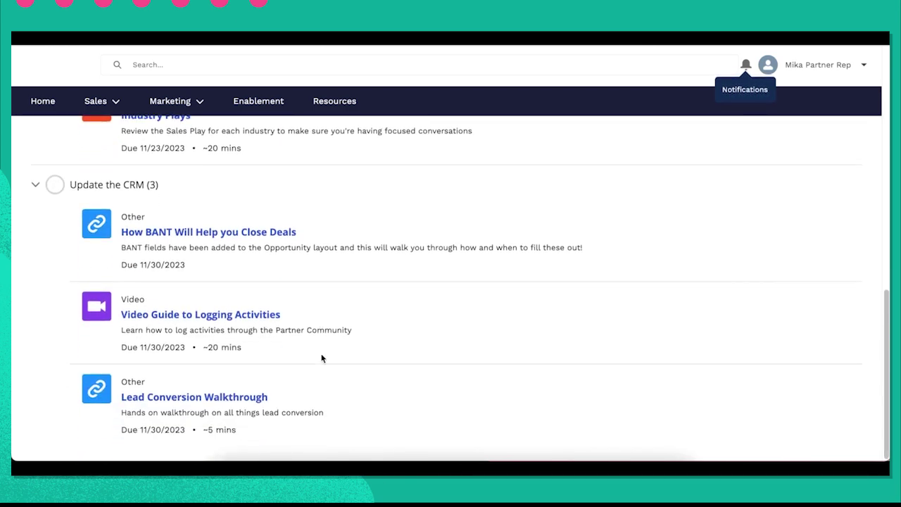
scroll(321, 357, "up", 10)
left_click(302, 390)
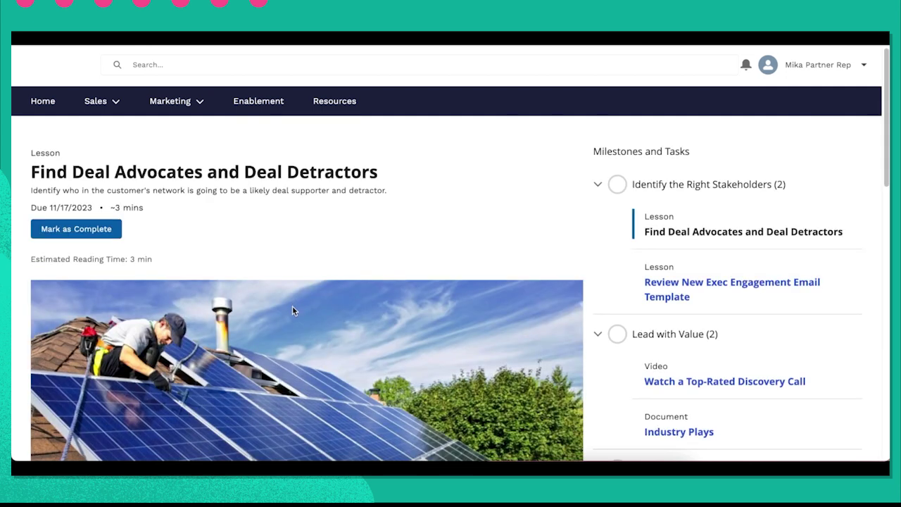
Step: Mark the Find Deal Advocates lesson complete and open Review New Exec Engagement Email Template
scroll(293, 307, "down", 15)
scroll(290, 333, "up", 15)
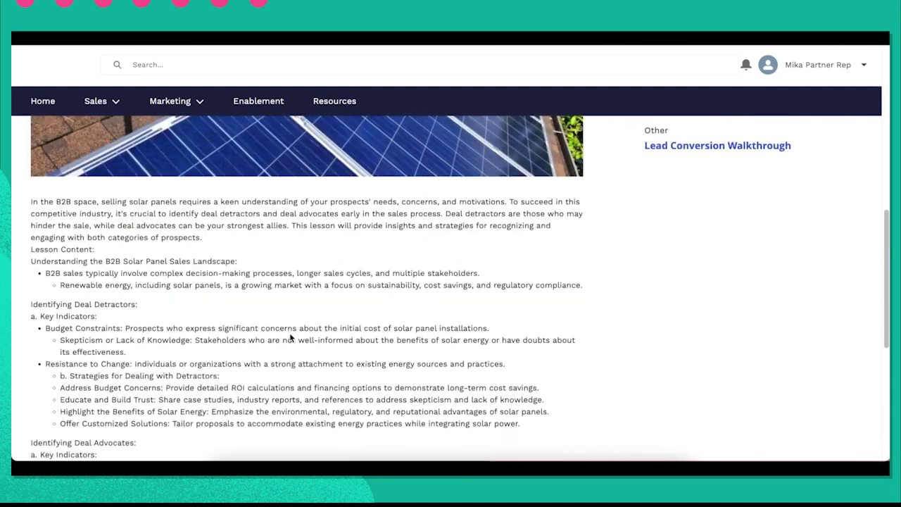
left_click(92, 229)
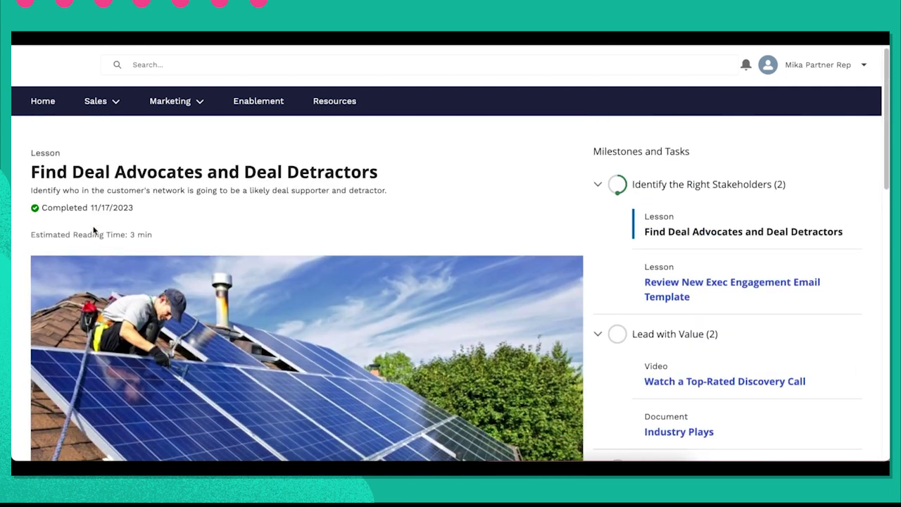
left_click(687, 295)
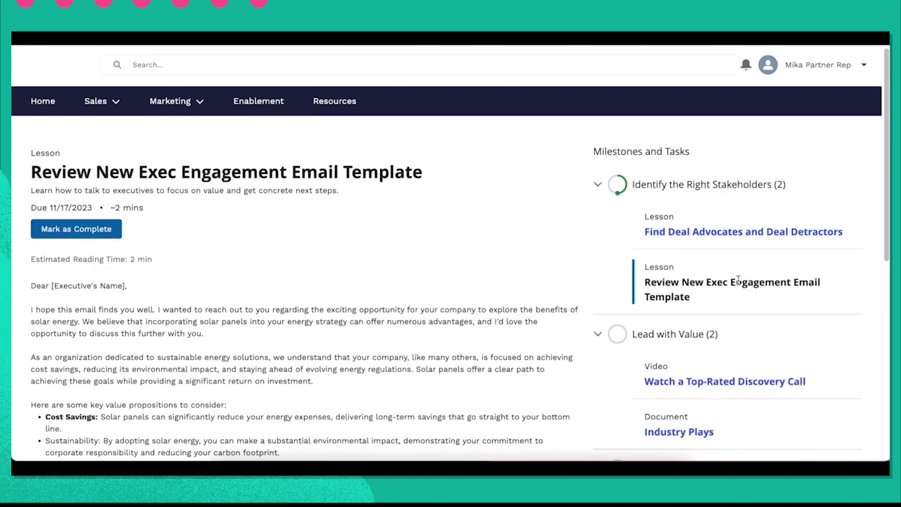
Step: Launch the Lead Conversion Walkthrough task on the All Open Leads list
scroll(737, 280, "down", 5)
left_click(707, 444)
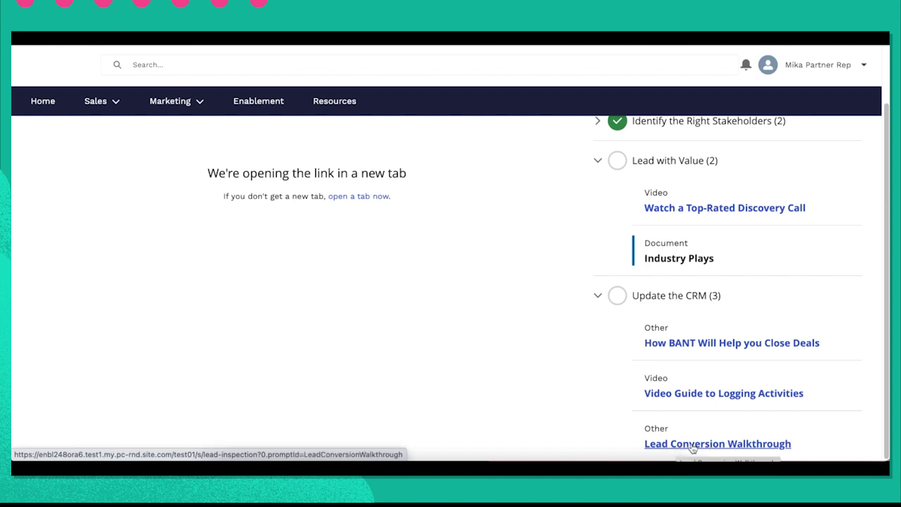
left_click(692, 449)
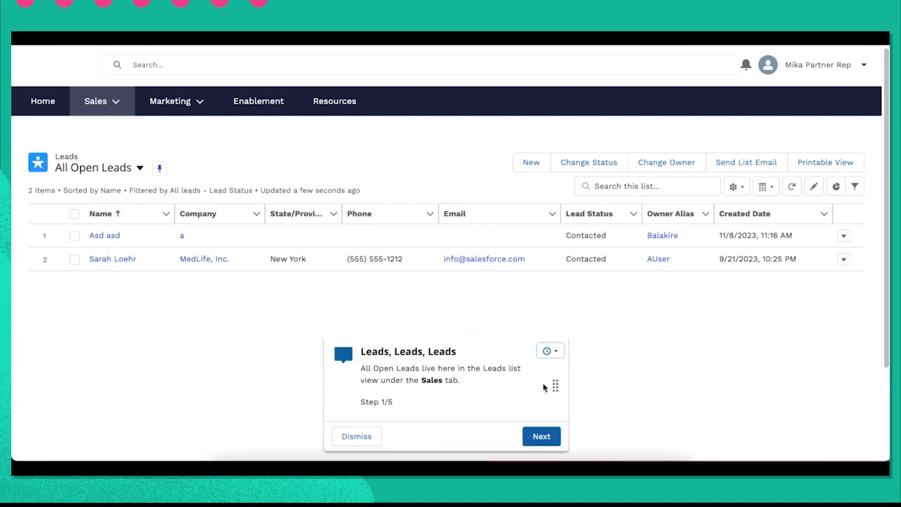
Step: Step through the walkthrough and convert the MedLife, Inc. lead into an opportunity
left_click(538, 436)
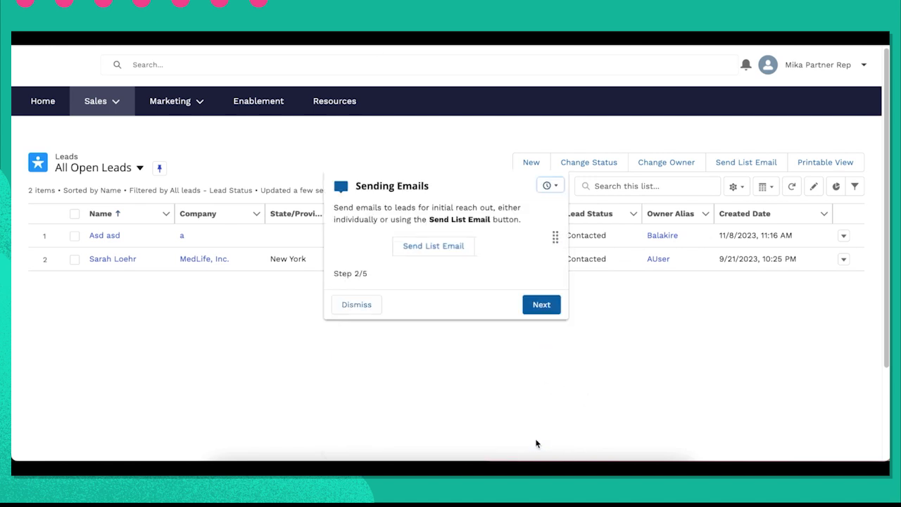
left_click(540, 310)
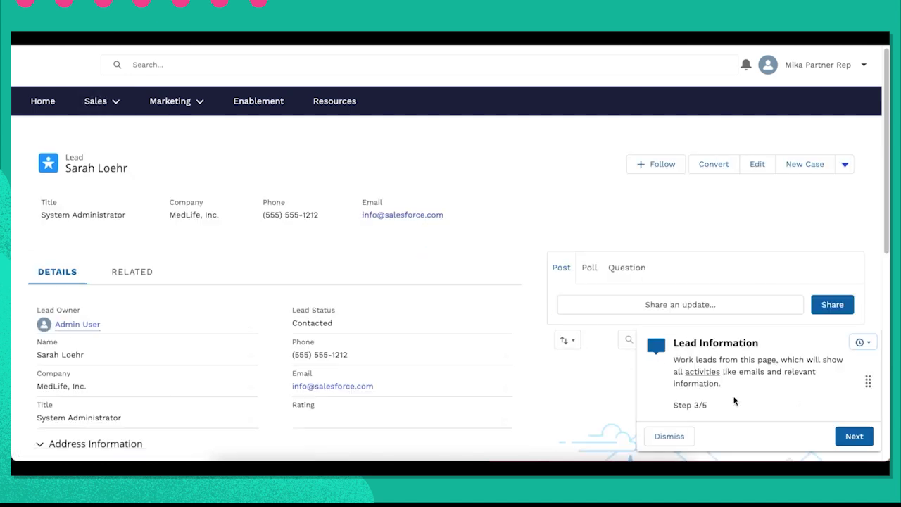
scroll(354, 379, "down", 6)
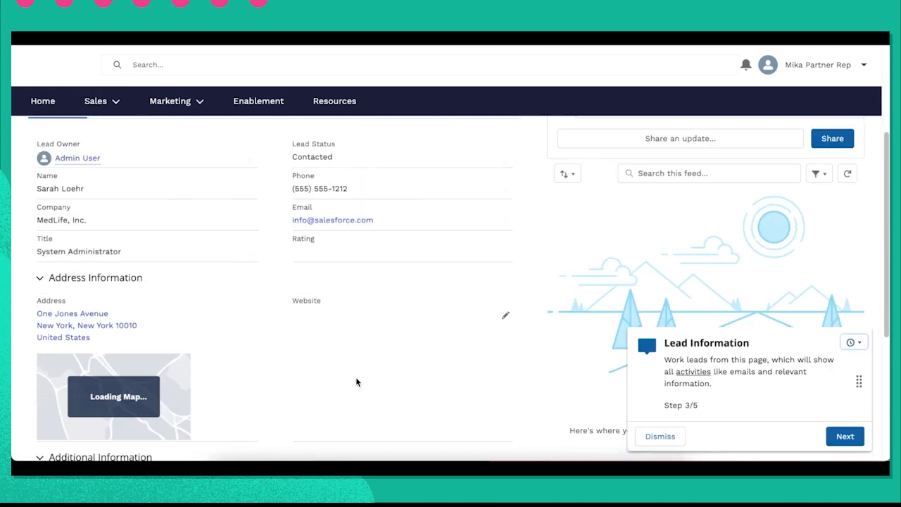
scroll(357, 382, "up", 6)
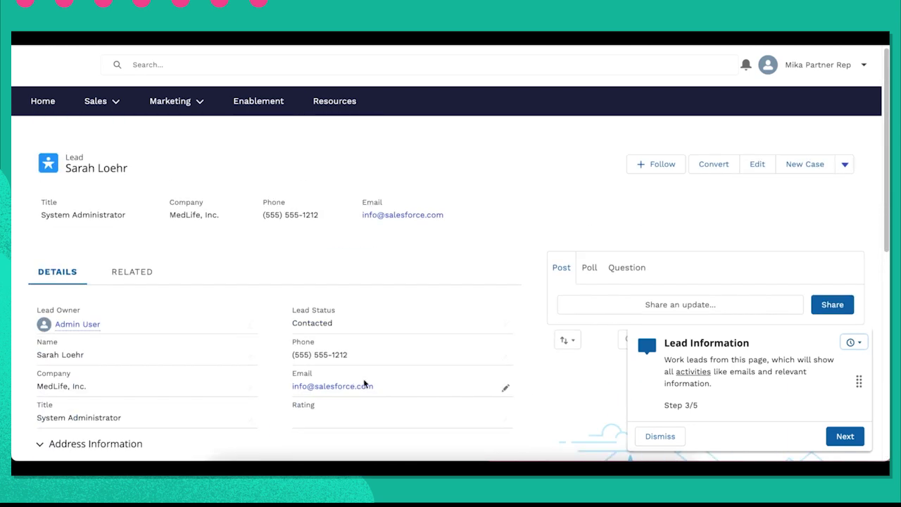
left_click(844, 435)
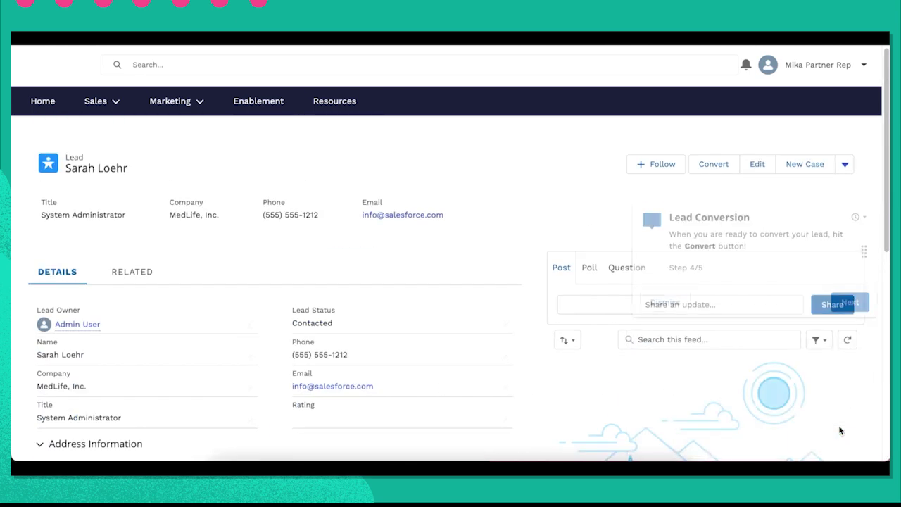
left_click(718, 172)
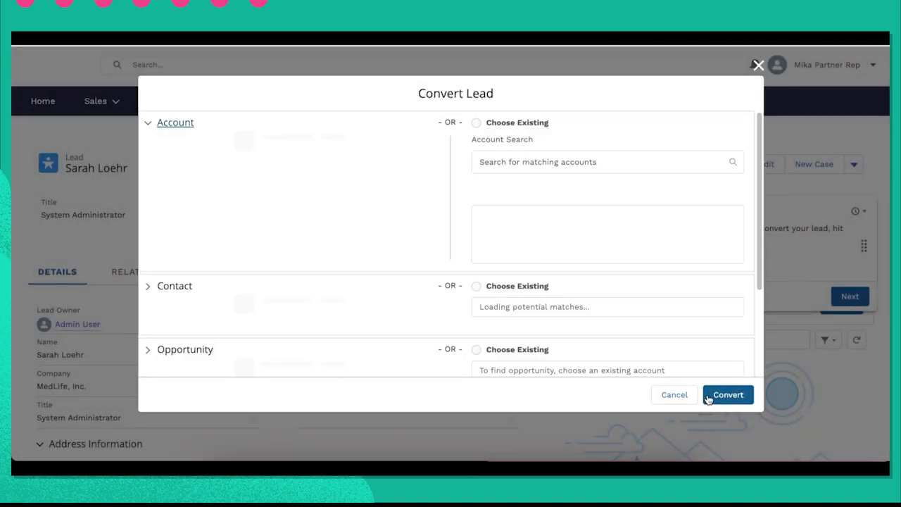
left_click(728, 395)
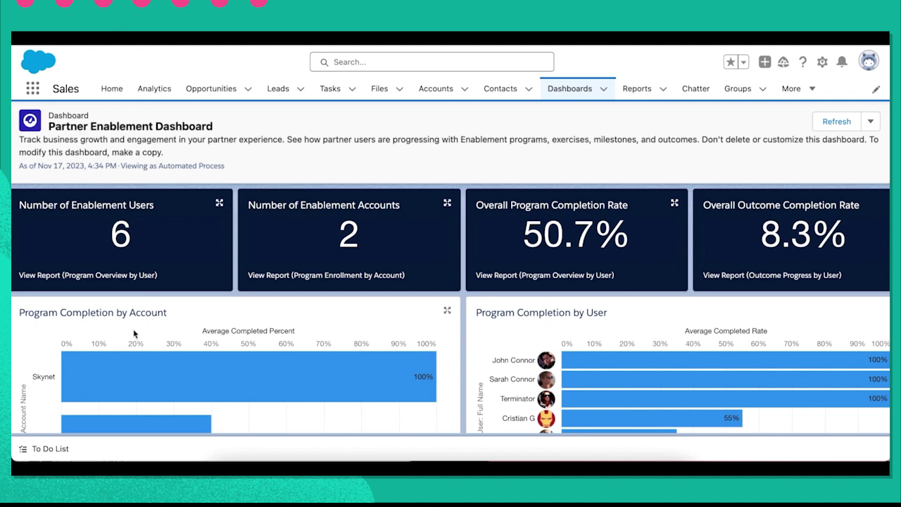
Step: Scroll the Partner Enablement Dashboard to review completion rates by account, user and program
scroll(133, 317, "down", 1)
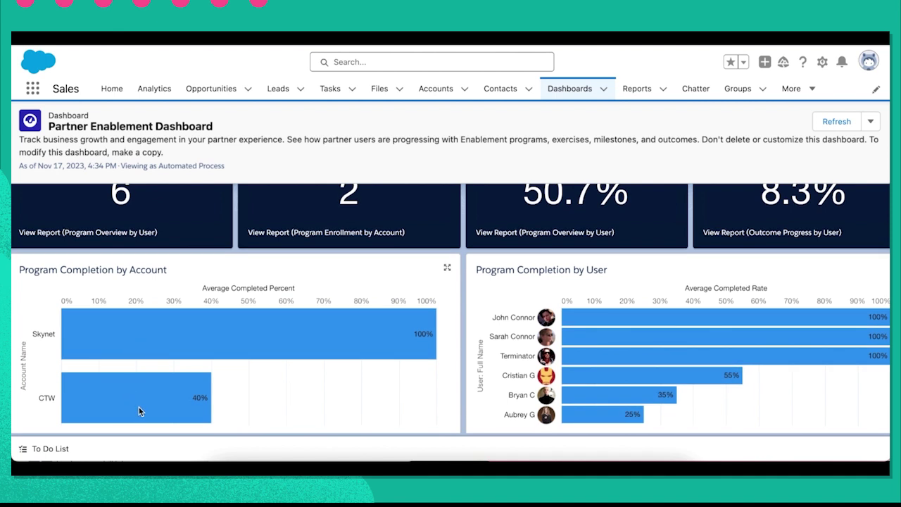
scroll(139, 407, "down", 1)
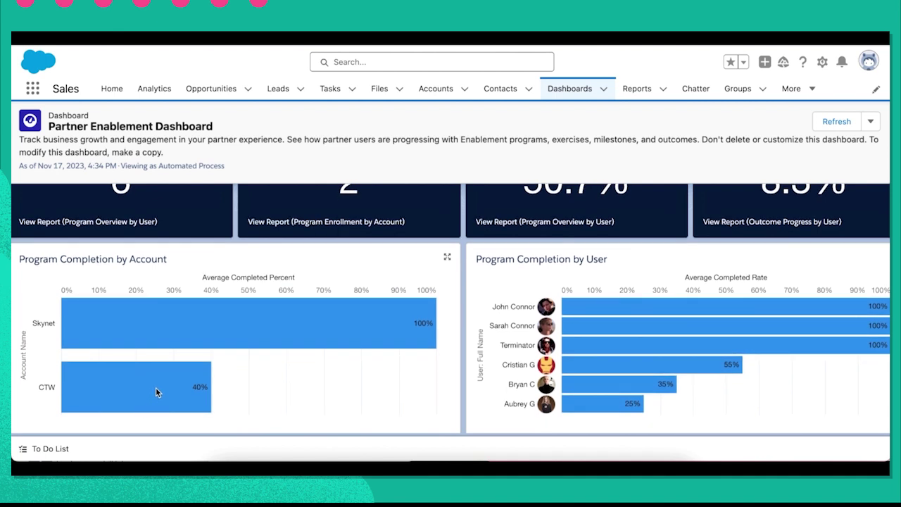
scroll(162, 386, "down", 5)
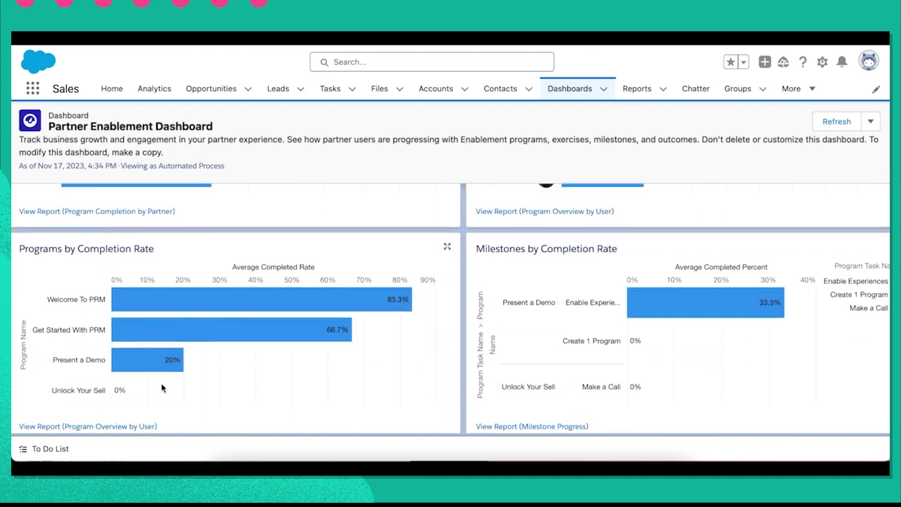